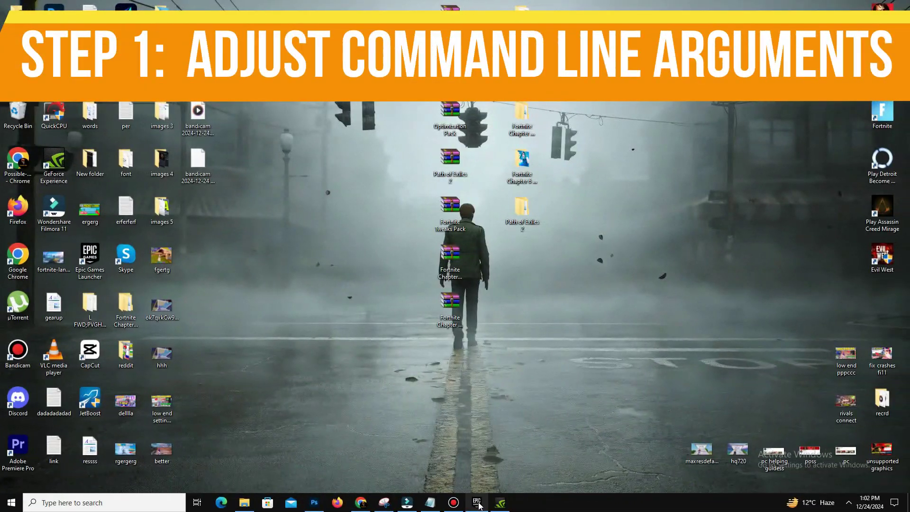
Enable Fortnite's additional command line arguments with -d3d12 in launcher settings, then return to the library.
left_click(477, 503)
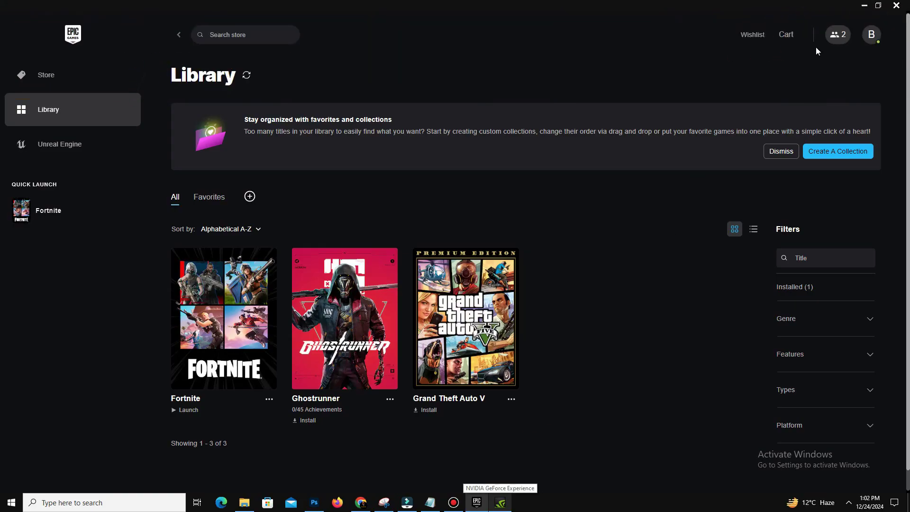
left_click(874, 38)
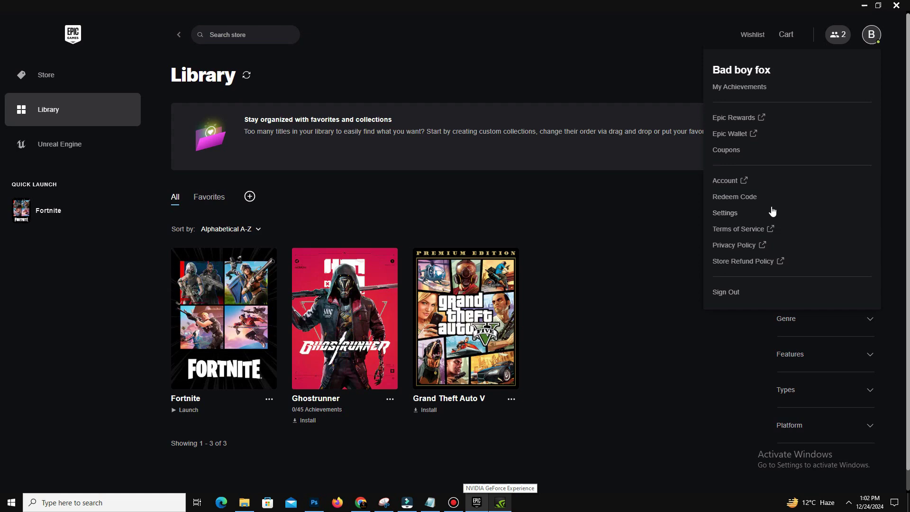
left_click(725, 215)
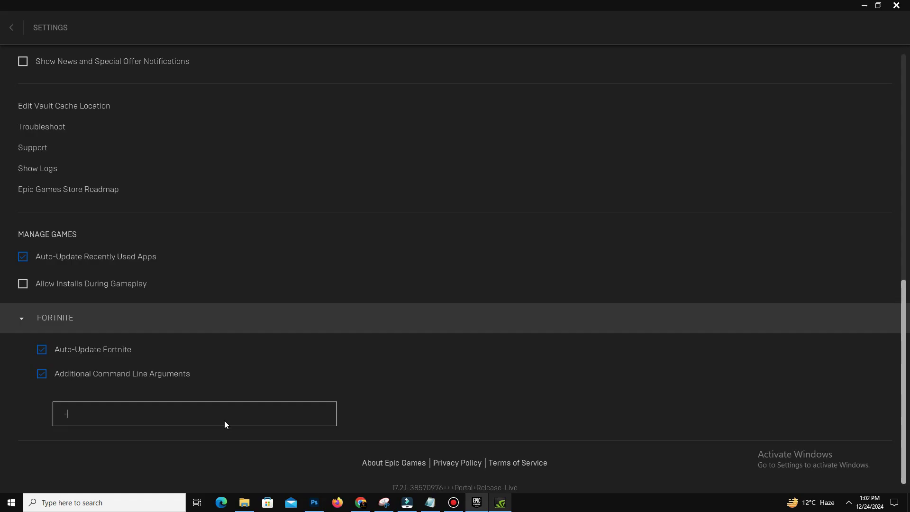
left_click(42, 374)
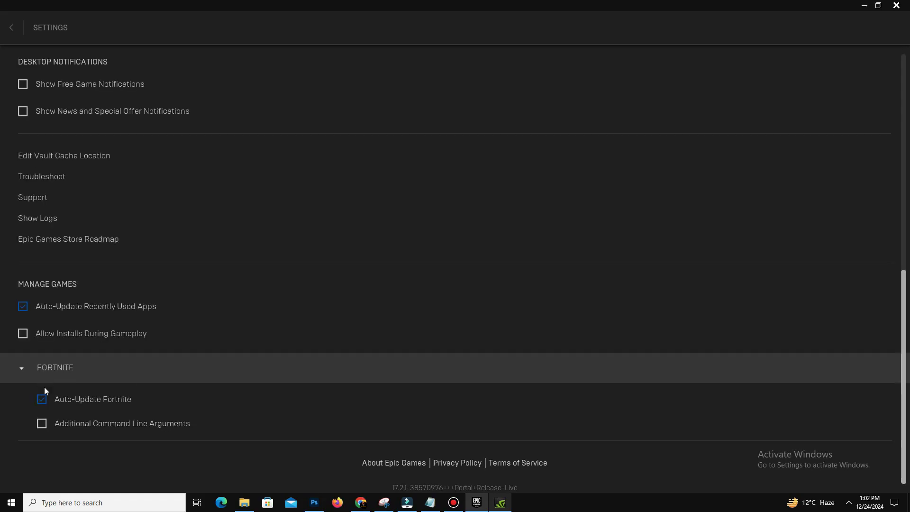
left_click(41, 423)
type("-d3d12")
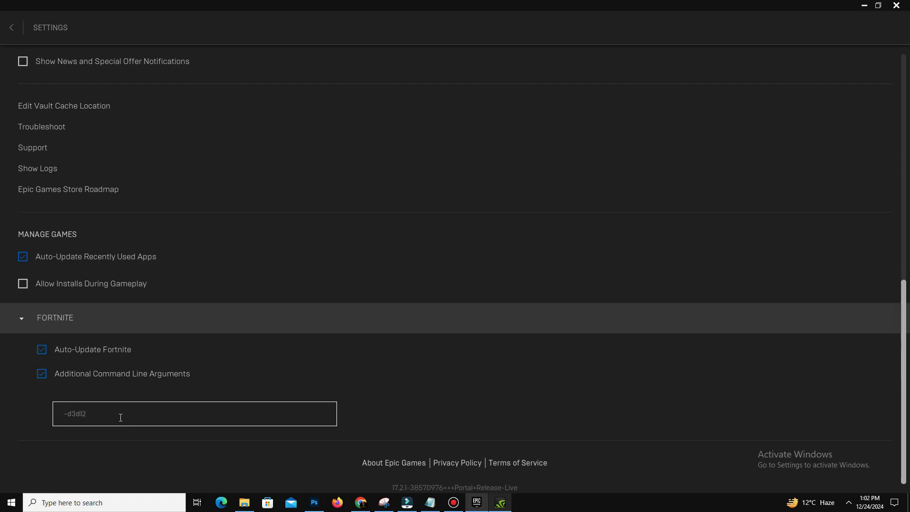
key("ctrl+a")
left_click(164, 417)
left_click(12, 30)
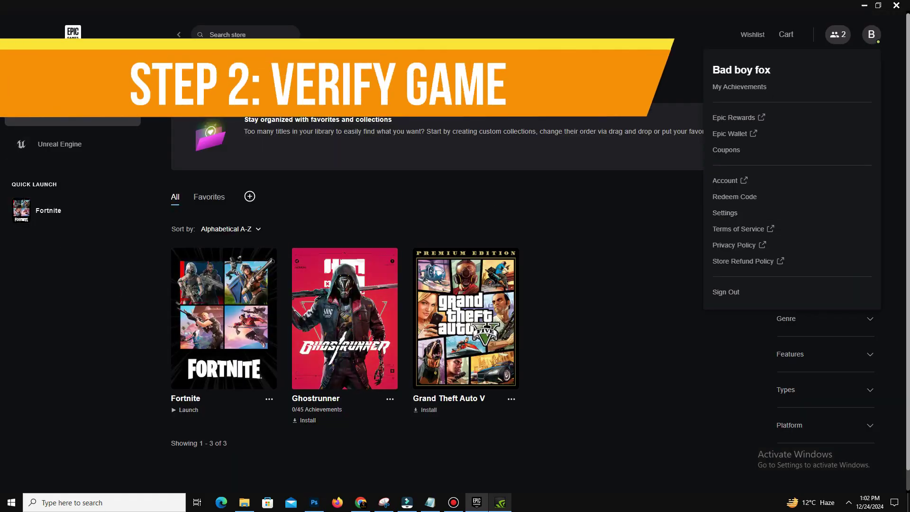
Close the account menu and open Fortnite's Manage options to review Verify Files and the -d3d12 launch option.
left_click(878, 42)
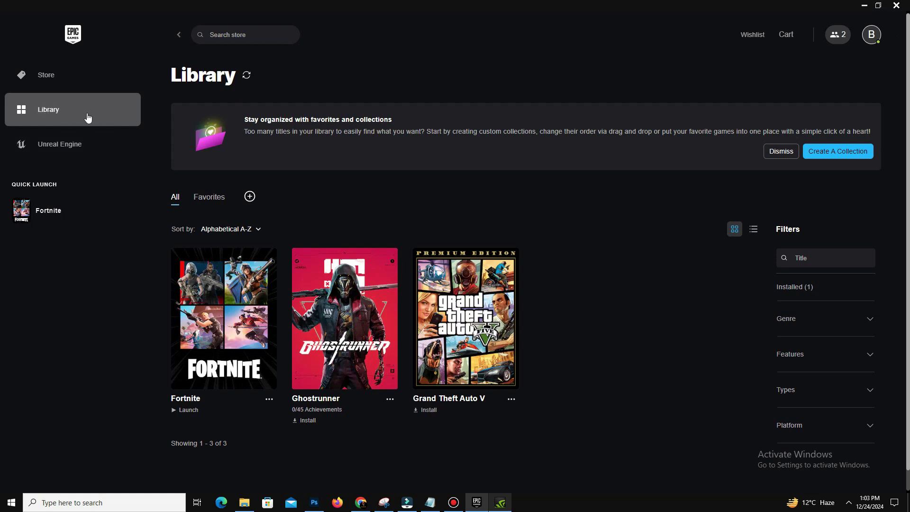
left_click(270, 400)
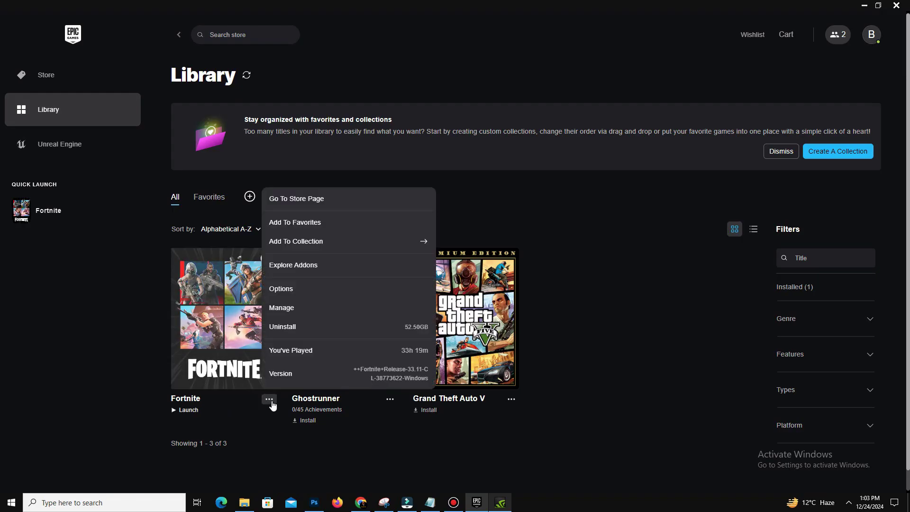
left_click(304, 310)
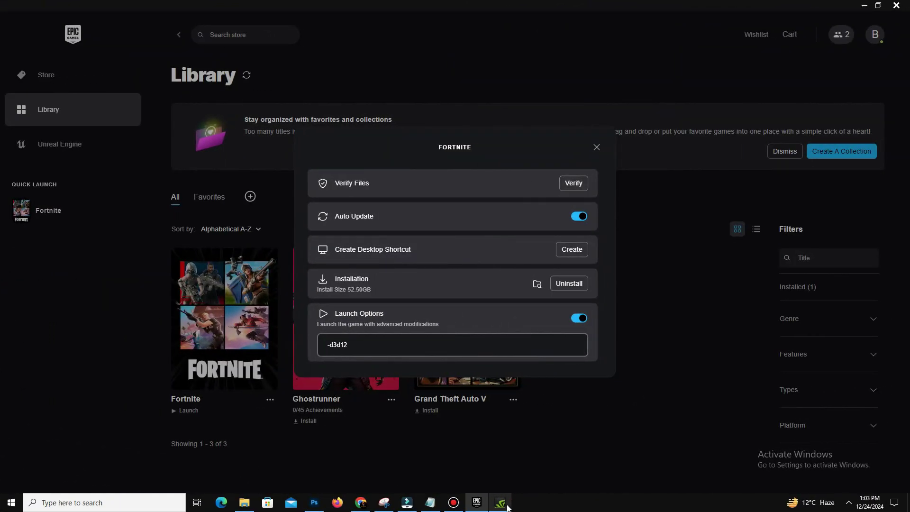
Close Fortnite's manage window and check GeForce Experience for a driver newer than 536.23.
left_click(596, 147)
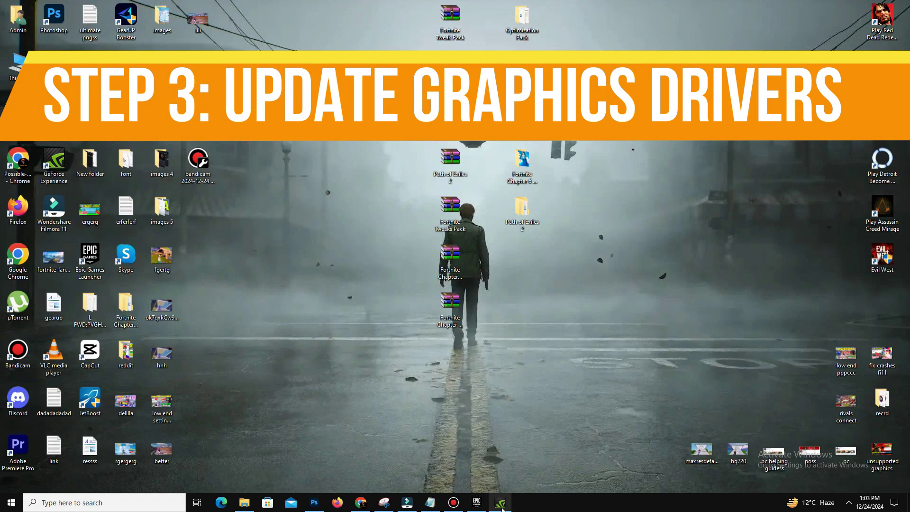
left_click(501, 503)
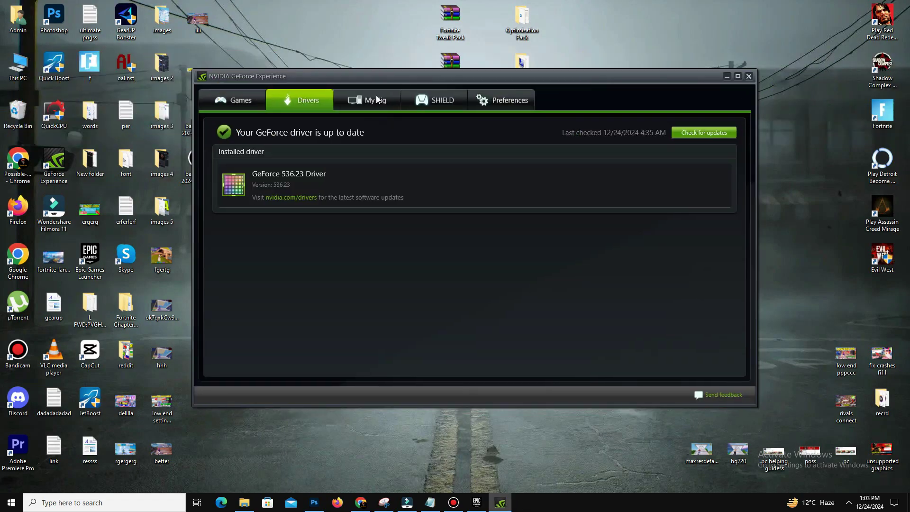
left_click(245, 106)
left_click(303, 98)
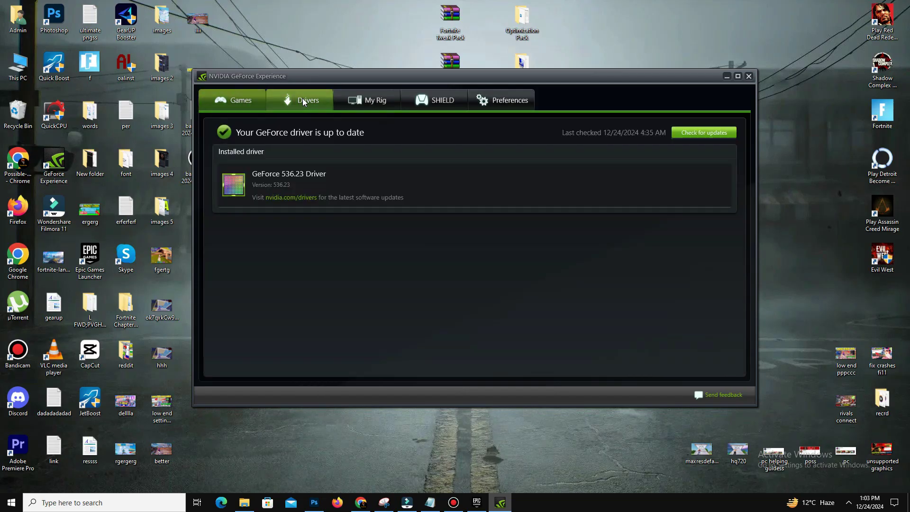
left_click(690, 133)
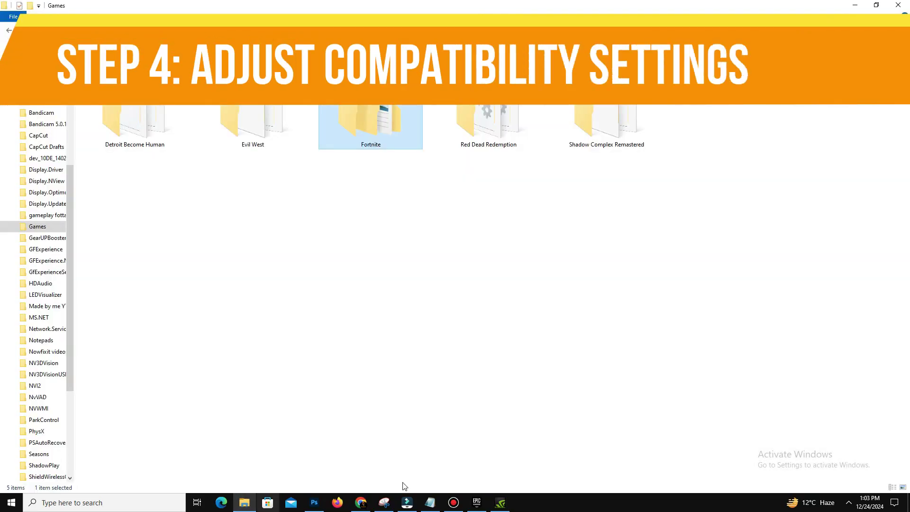
Navigate to Fortnite\FortniteGame\Binaries\Win64 and select FortniteClient-Win64-Shipping.
key("Return")
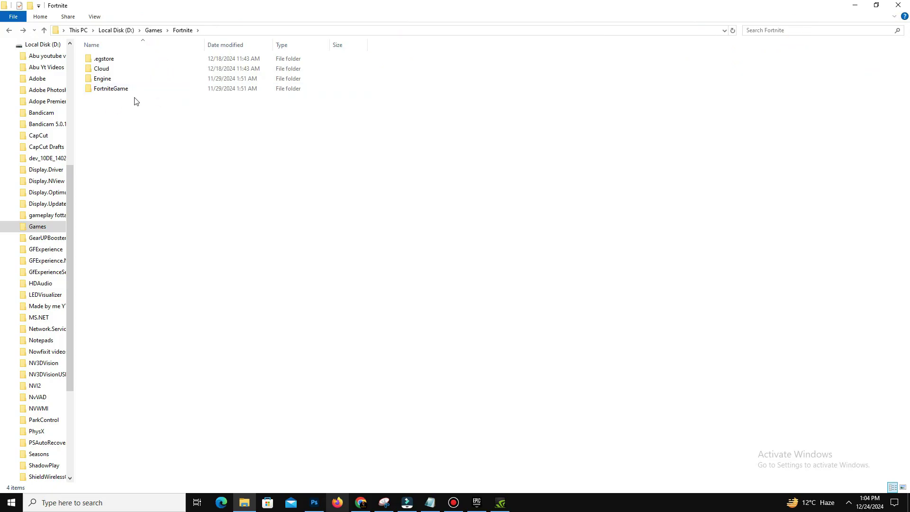
left_click(138, 91)
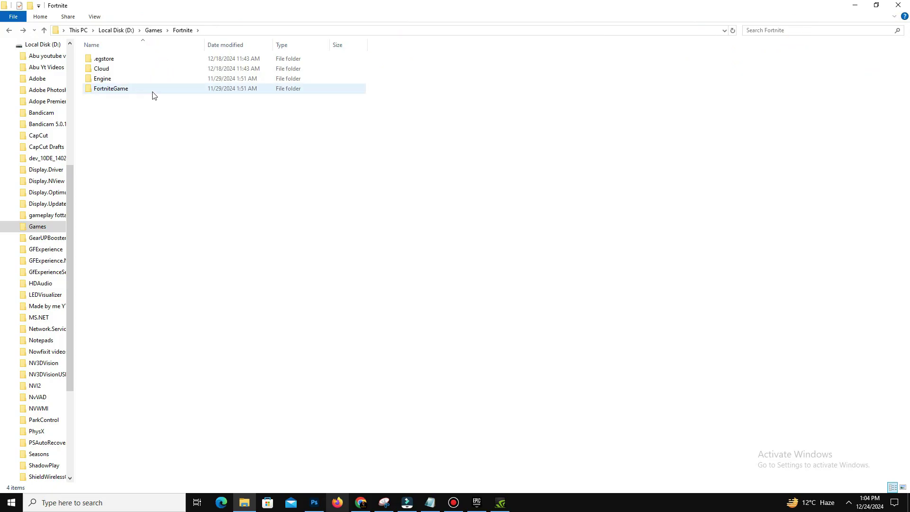
double_click(125, 93)
double_click(108, 62)
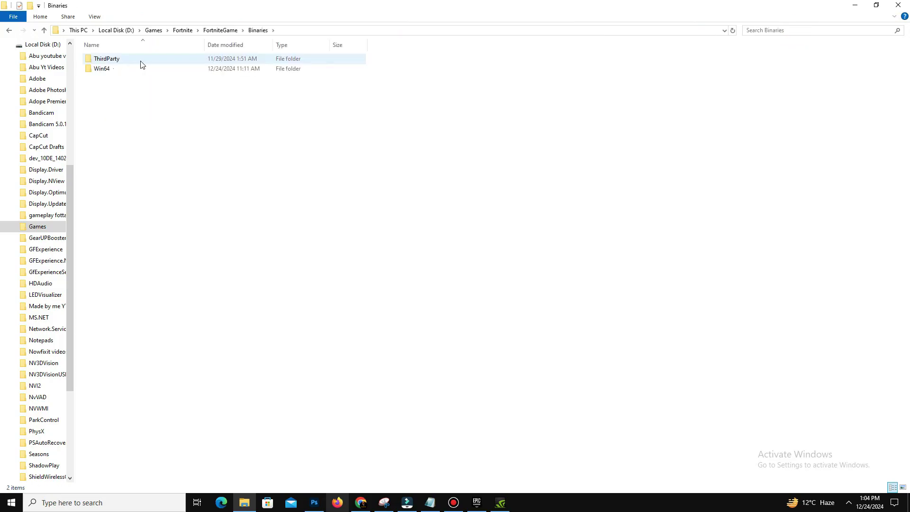
double_click(102, 69)
scroll(496, 191, "down", 7)
scroll(496, 191, "down", 5)
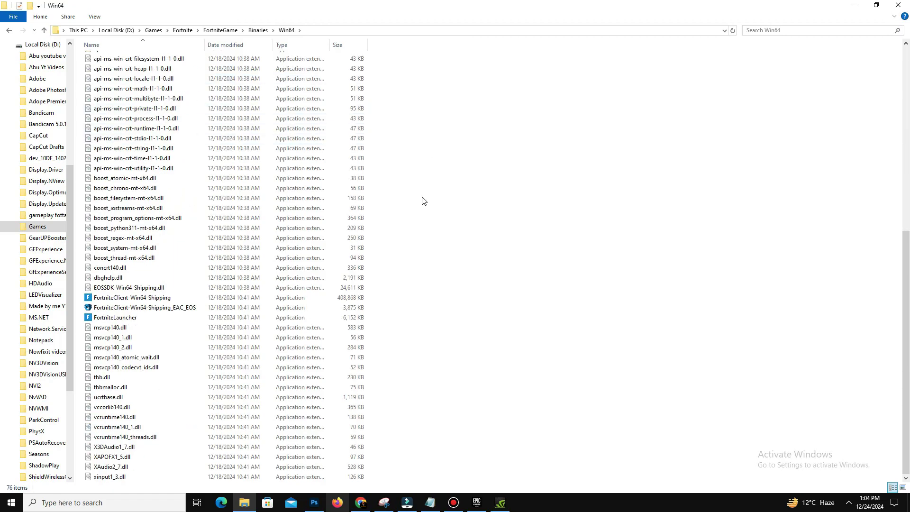
left_click(150, 300)
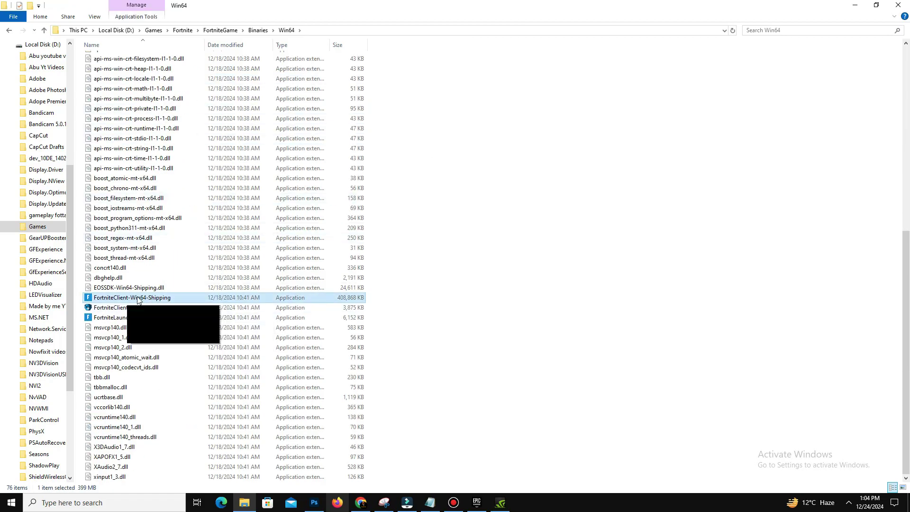
In FortniteClient-Win64-Shipping's Properties, tick Disable fullscreen optimizations on the Compatibility tab and apply.
right_click(164, 301)
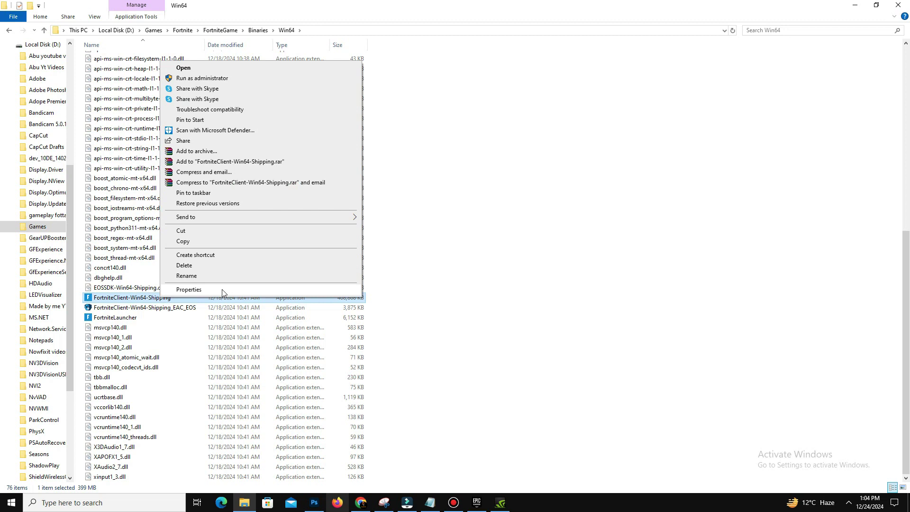
left_click(206, 290)
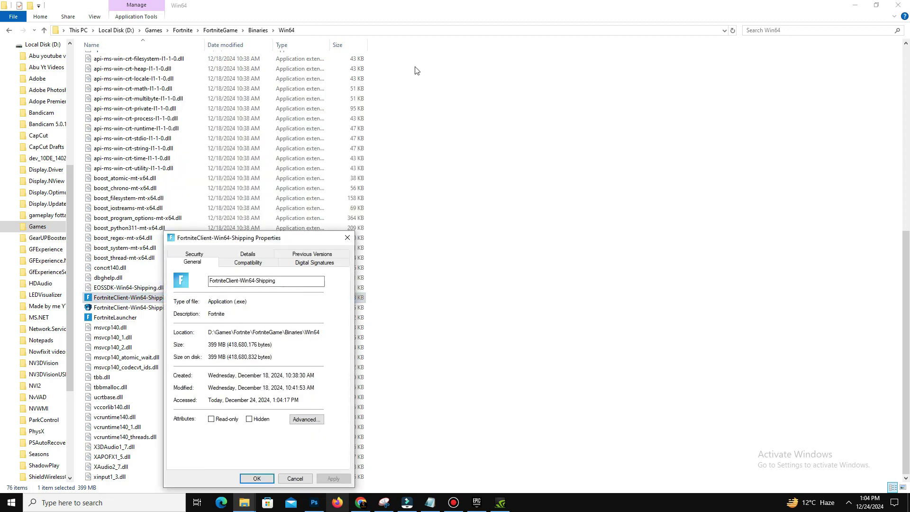
left_click_drag(260, 236, 395, 117)
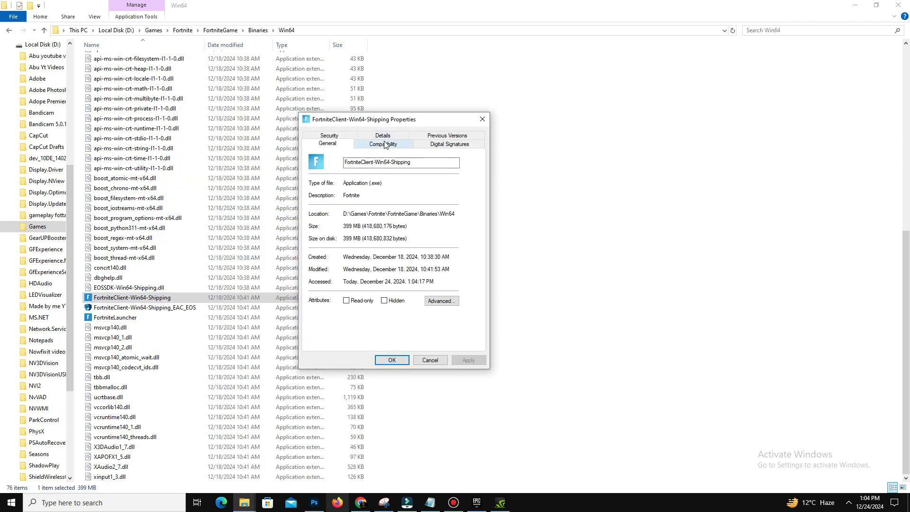
left_click(369, 145)
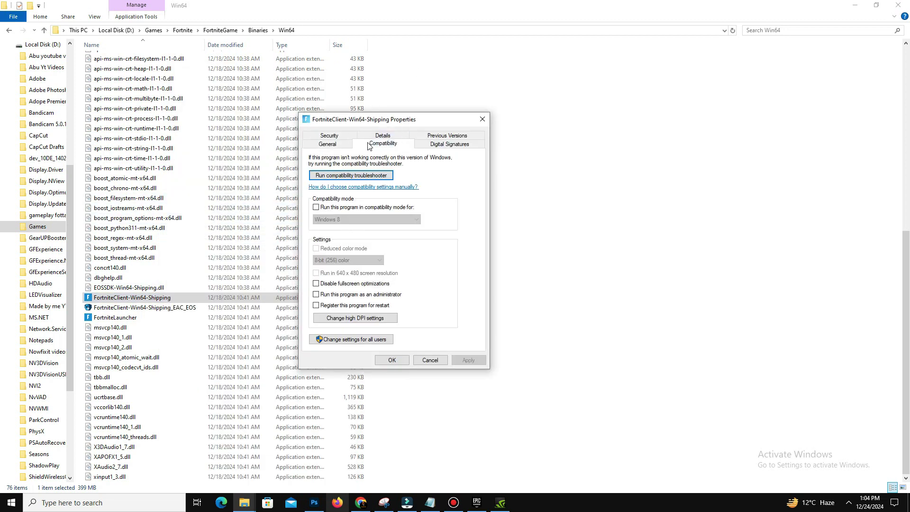
left_click(317, 284)
left_click(472, 358)
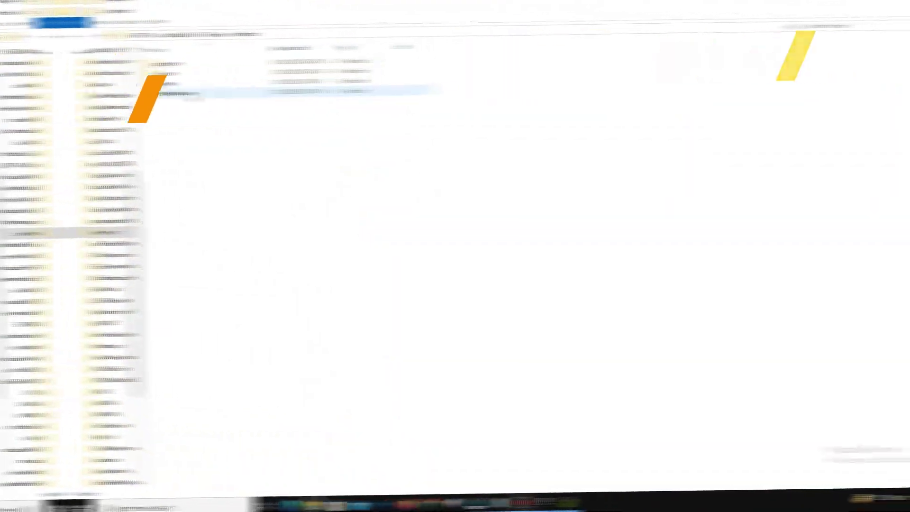
Go to FortniteGame\Binaries\Win64\EasyAntiCheat and launch EasyAntiCheat_EOS_Setup to repair the service.
double_click(129, 64)
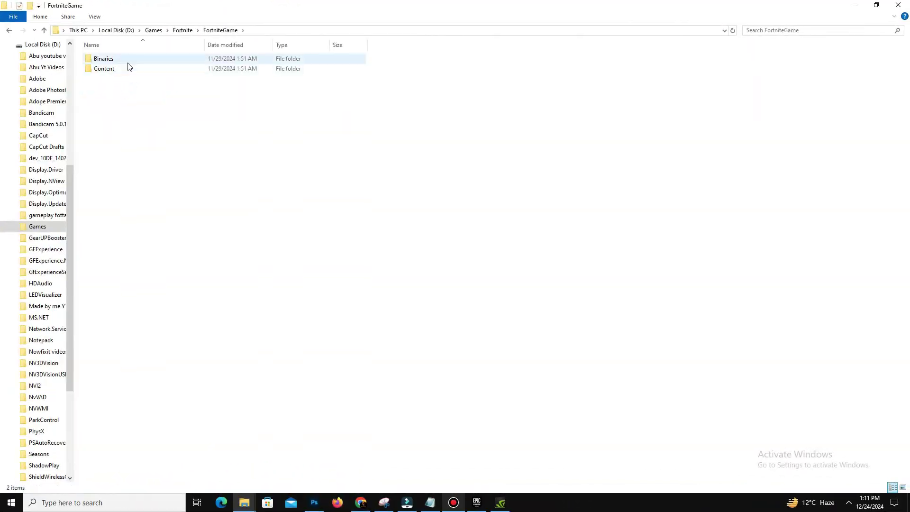
double_click(104, 71)
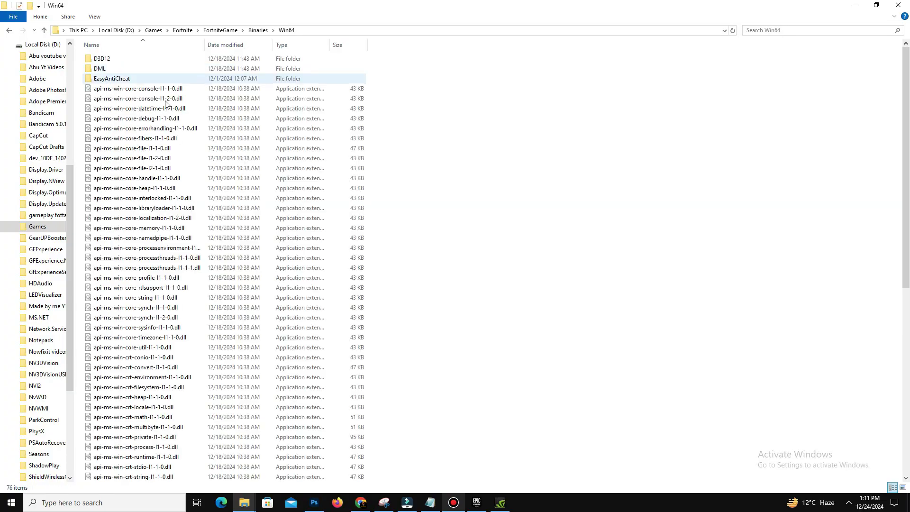
scroll(368, 247, "down", 10)
scroll(374, 246, "up", 10)
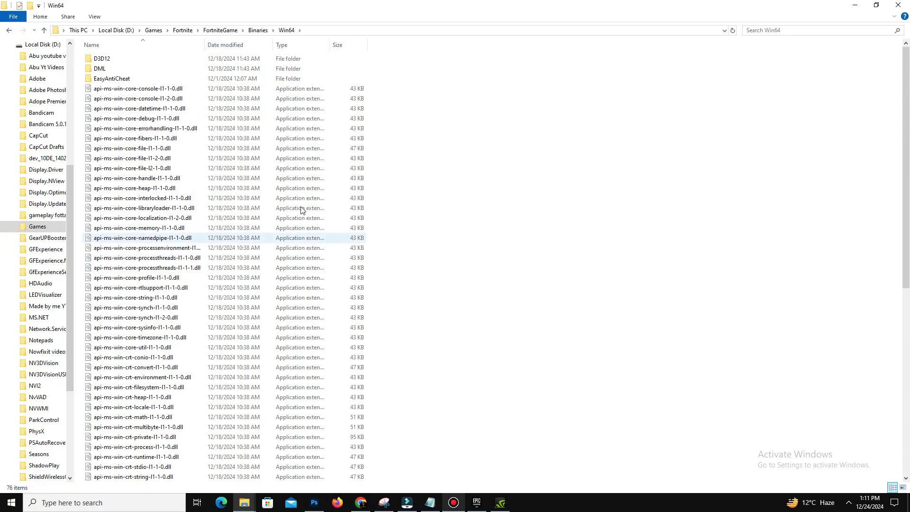
double_click(114, 78)
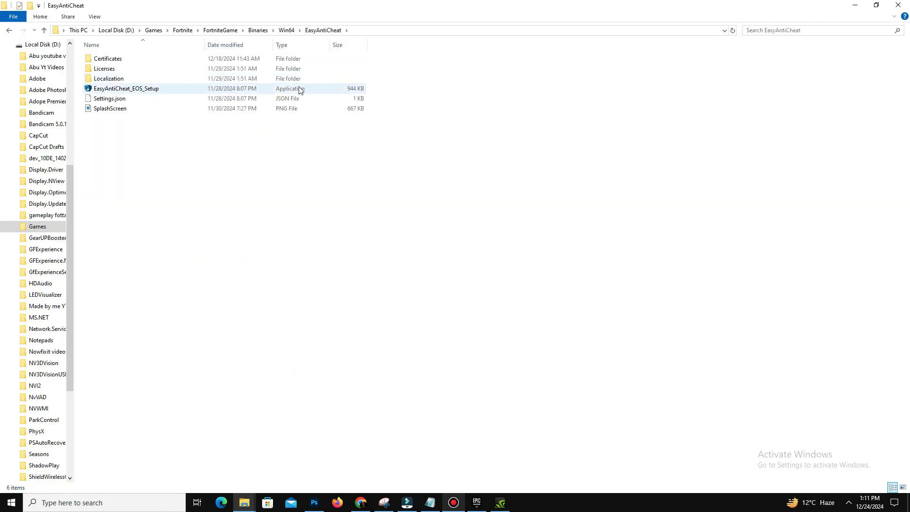
double_click(157, 93)
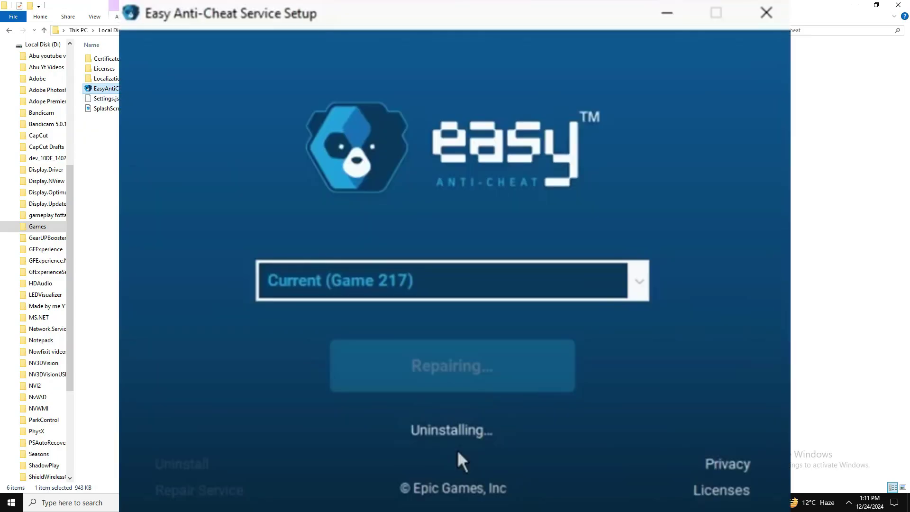